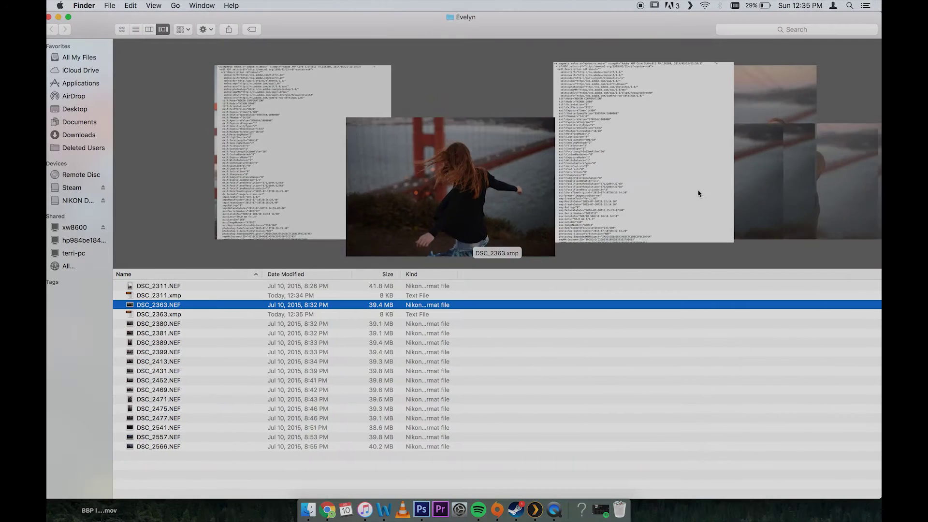
Open DSC_2381.NEF from the Evelyn folder in Camera Raw and apply the N - Agfa Portrait XPS 160 + preset.
key(Down)
key(Down)
key(Down)
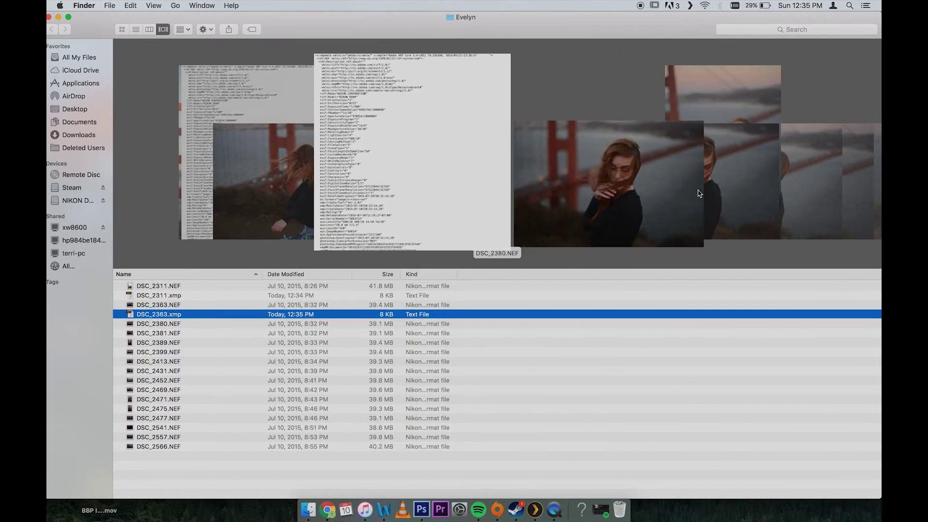
double_click(209, 335)
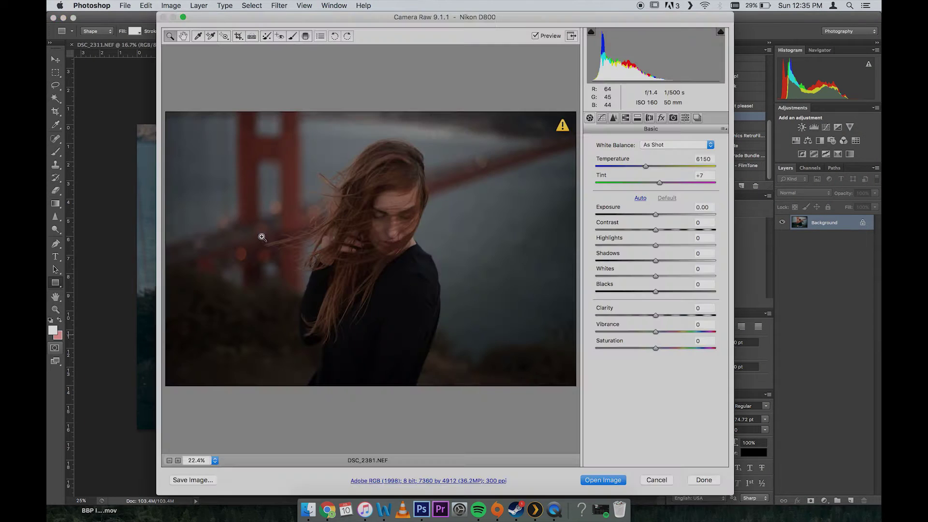
click(686, 118)
click(623, 321)
click(590, 118)
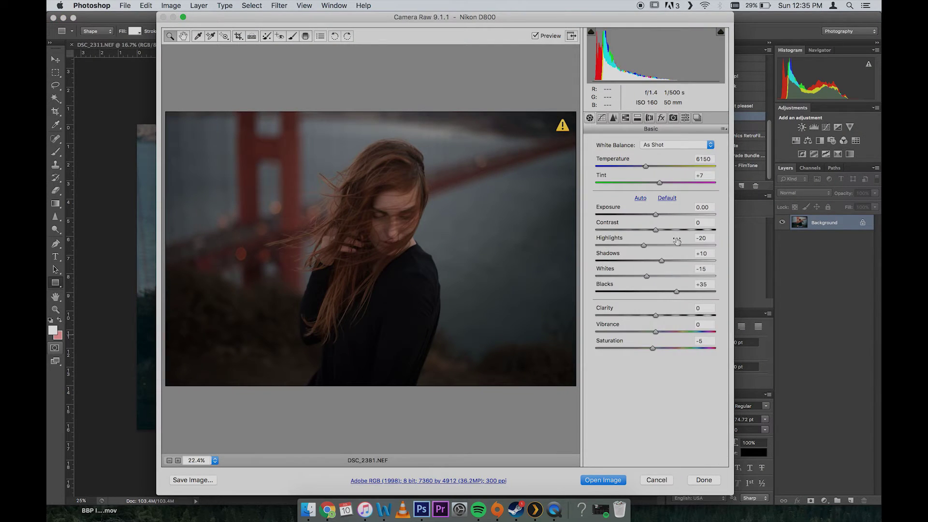
Raise the exposure, clarity and vibrance of DSC_2381.NEF and strongly lower its highlights and whites.
drag(656, 216, 612, 246)
drag(646, 276, 611, 276)
click(664, 314)
click(669, 331)
drag(671, 212, 672, 212)
drag(612, 245, 602, 245)
drag(612, 276, 578, 275)
drag(601, 245, 567, 253)
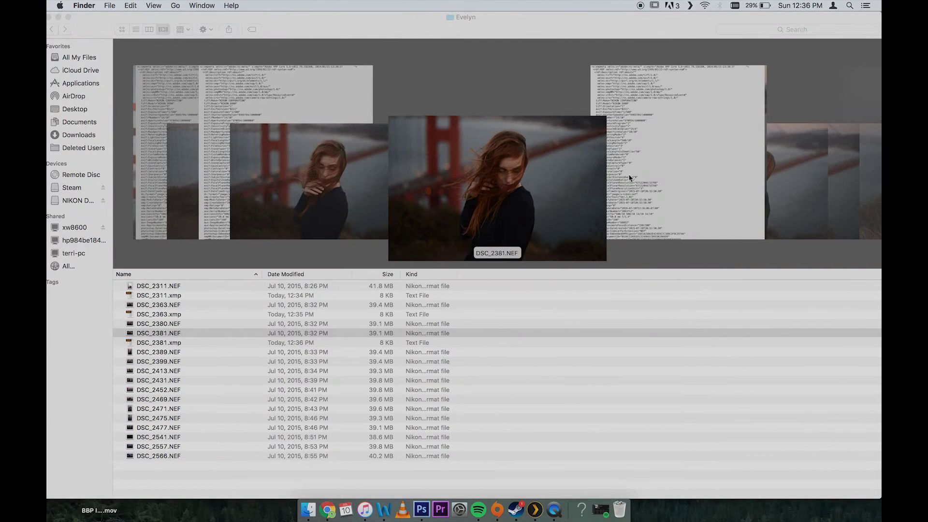
Open DSC_2389.NEF from the Evelyn folder in Camera Raw and apply the N - Agfa Portrait XPS 160 + preset.
key(Down)
key(Down)
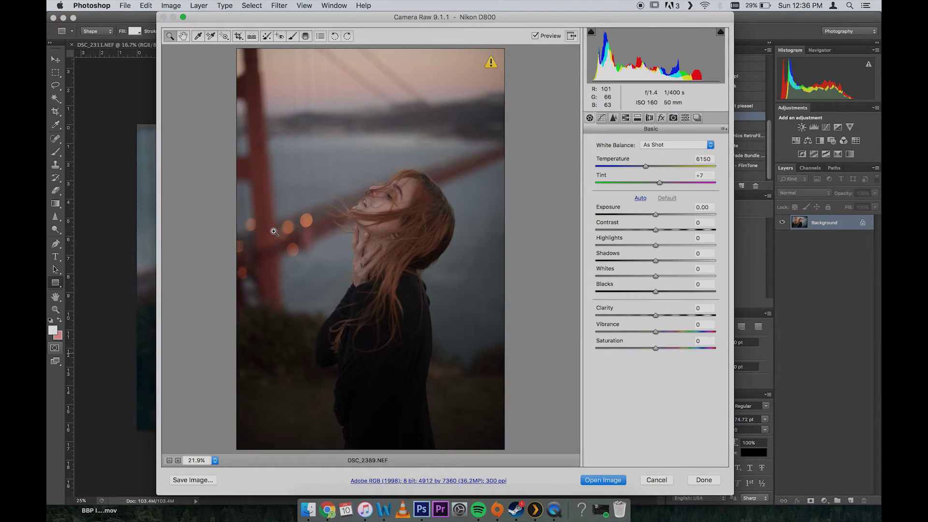
click(686, 118)
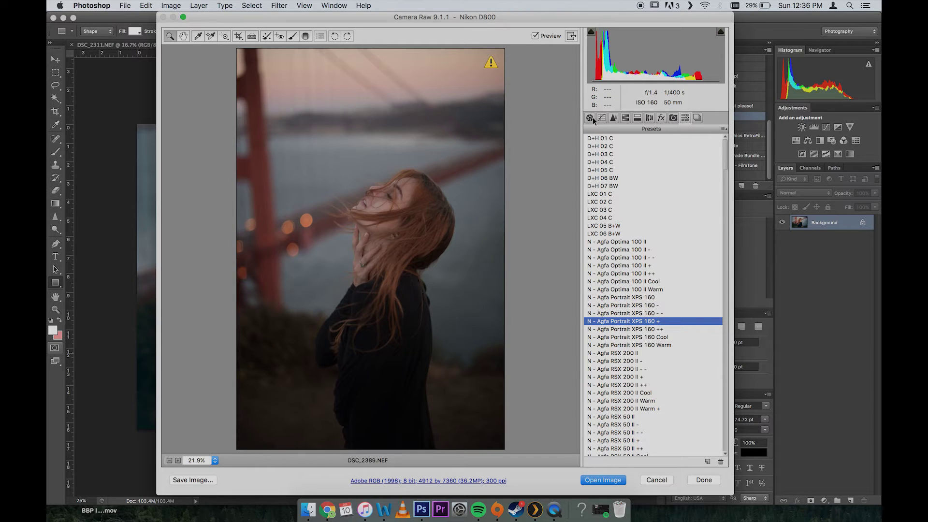
click(675, 323)
click(590, 118)
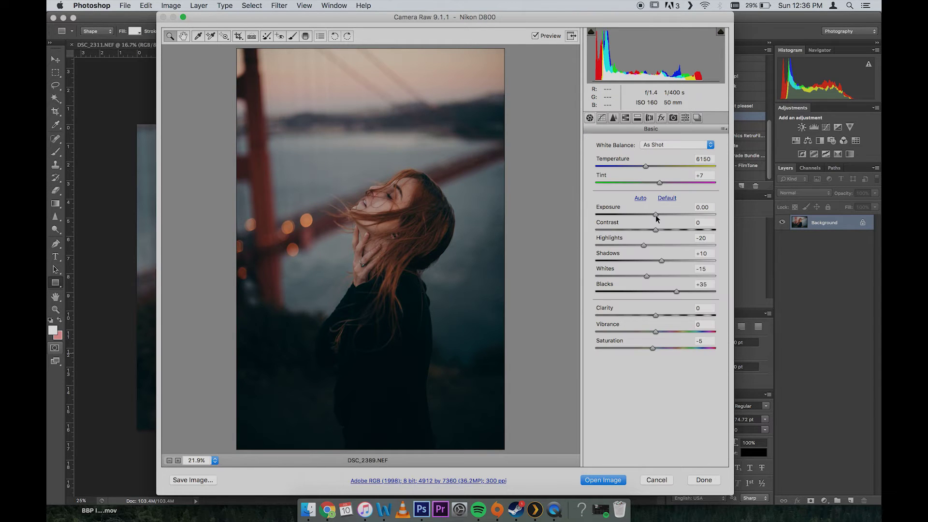
Set exposure +0.55, highlights -79, whites -71, clarity +15 and vibrance +21 for DSC_2389.NEF, and open the developed image.
drag(656, 216, 660, 215)
click(665, 315)
click(683, 330)
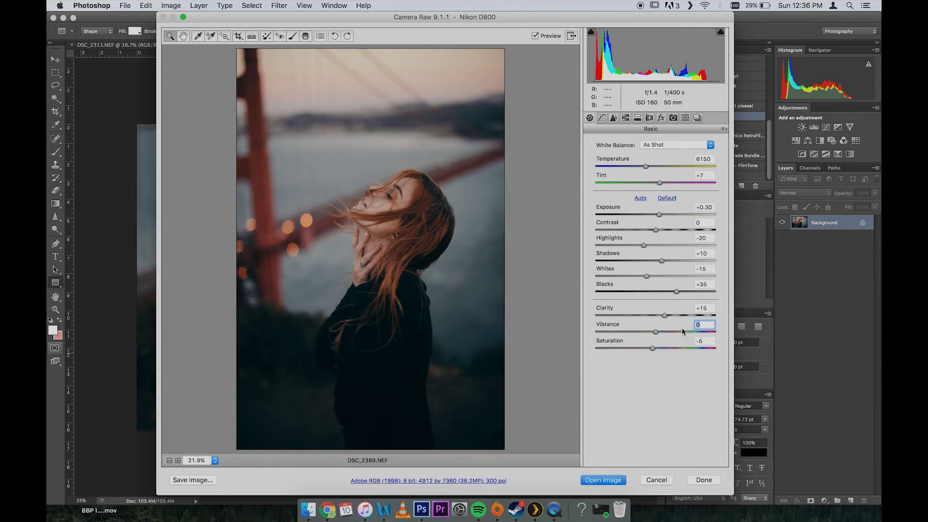
drag(644, 245, 609, 246)
drag(646, 276, 614, 276)
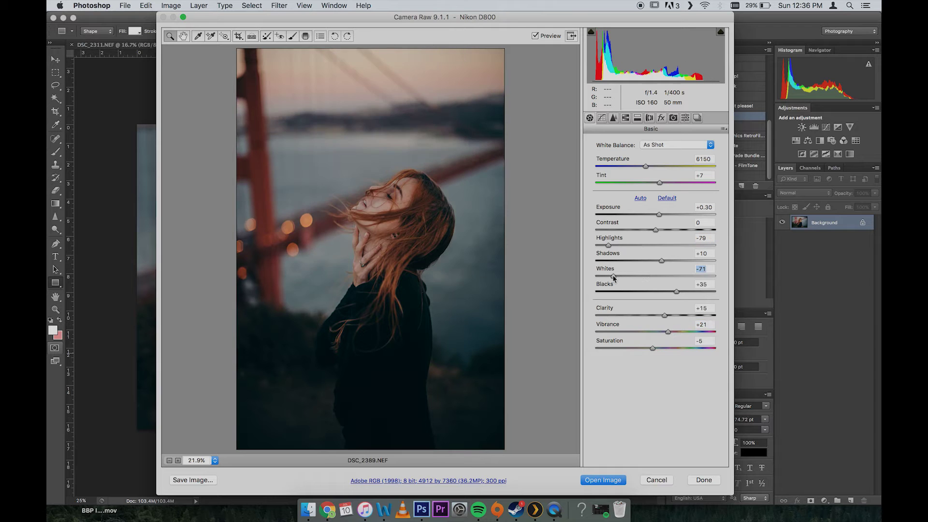
drag(660, 216, 663, 215)
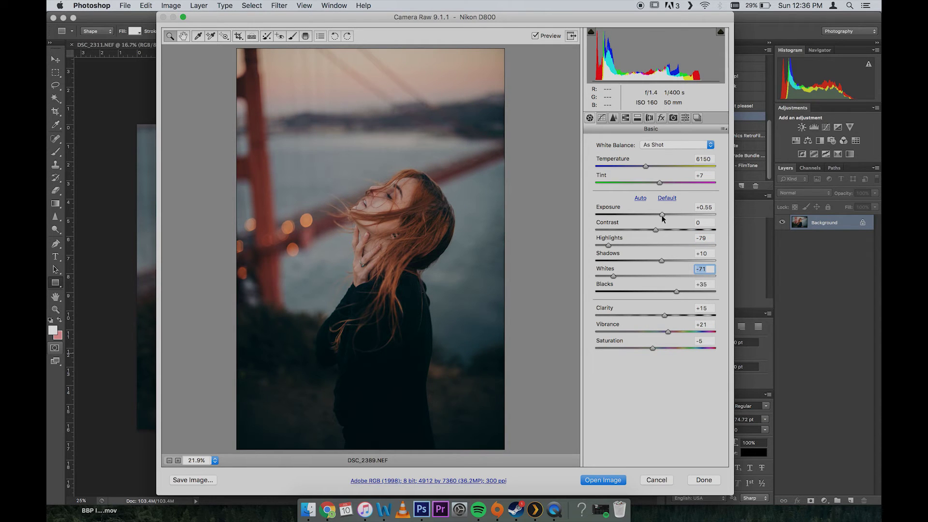
click(603, 480)
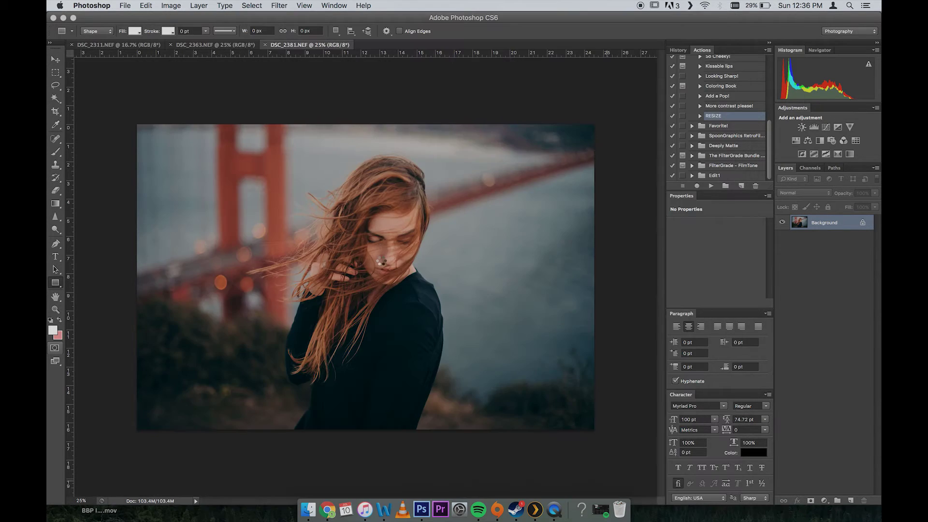
Return to the Evelyn folder in Finder, browse past DSC_2389.NEF and open DSC_2431.NEF in Camera Raw.
key(ctrl+Right)
key(Down)
key(Down)
key(Down)
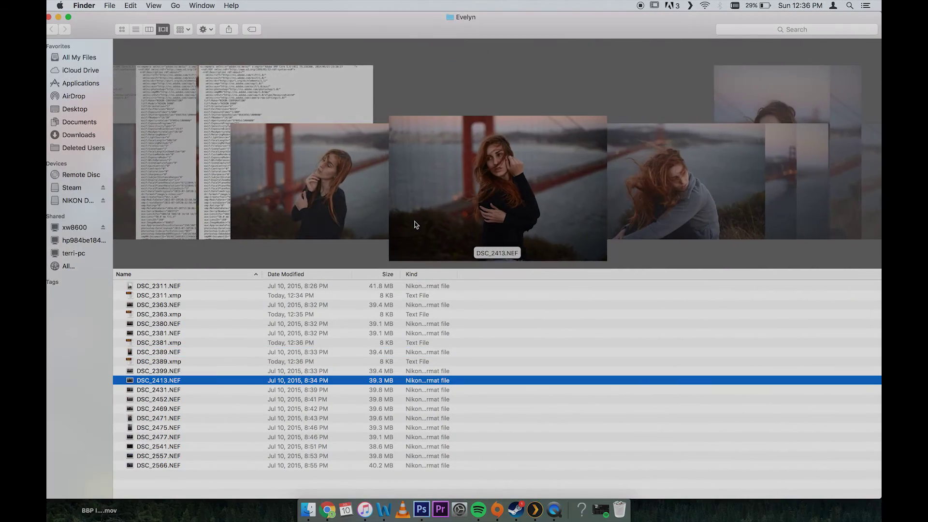
key(Down)
key(Down)
double_click(176, 392)
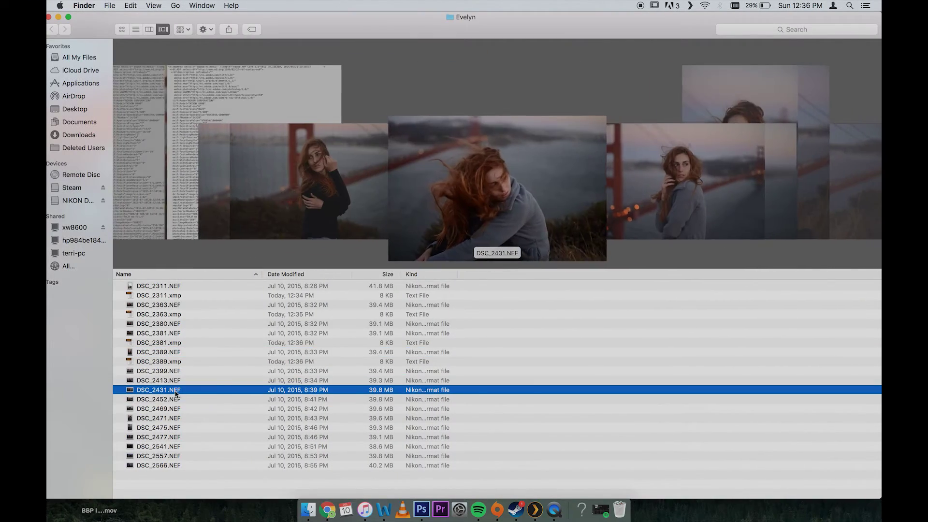
key(ctrl+Right)
key(ctrl+Left)
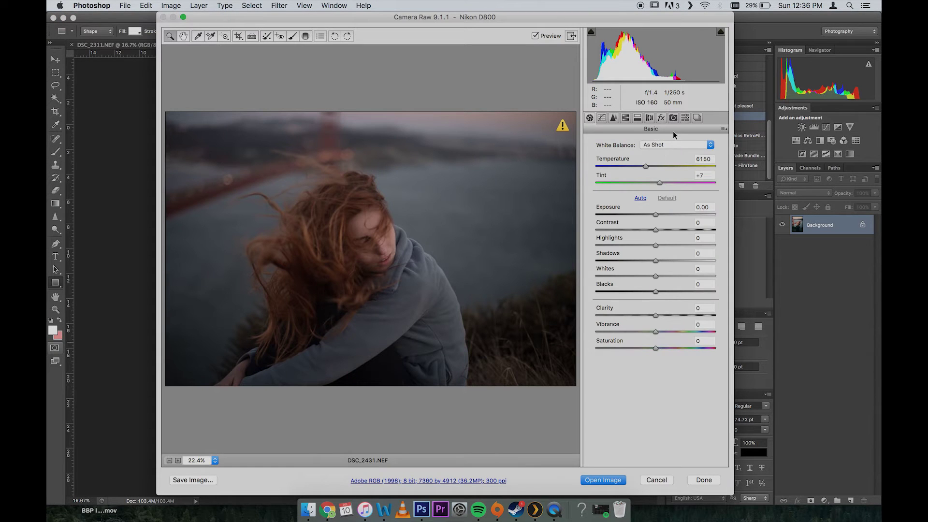
Apply the N - Agfa Portrait XPS 160 + preset to DSC_2431.NEF and return to the basic adjustments.
click(686, 118)
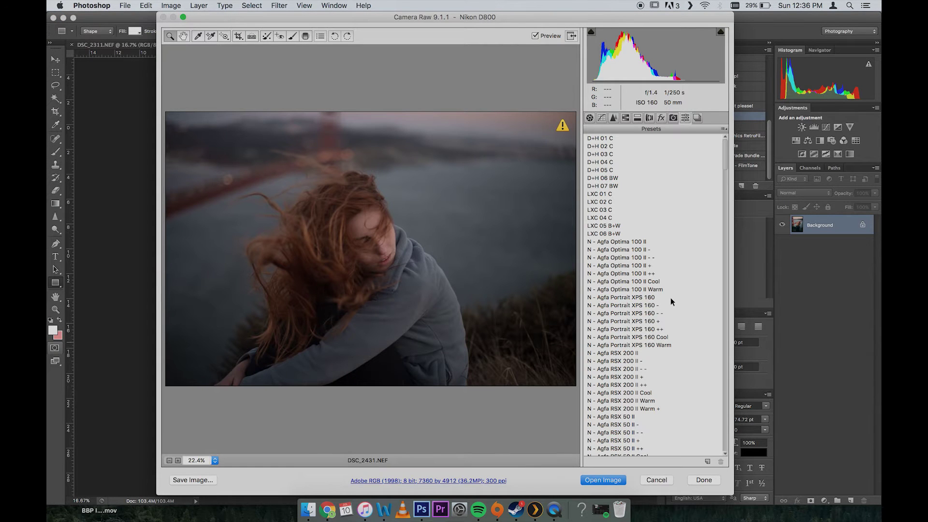
click(639, 321)
click(590, 118)
Set highlights -66, whites -82, clarity +13 and vibrance +39 for DSC_2431.NEF, and raise its exposure slightly above +0.50.
drag(656, 215, 661, 215)
click(617, 245)
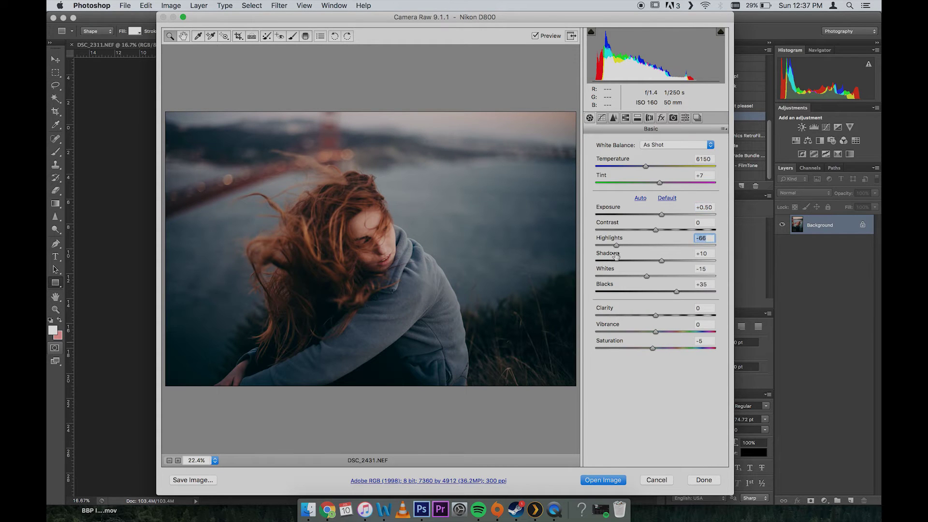
click(607, 276)
click(664, 313)
click(679, 331)
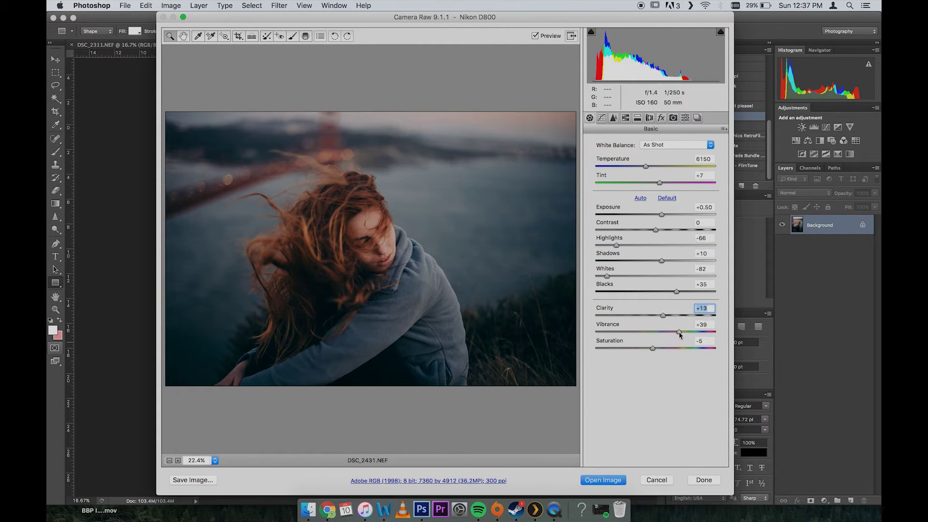
click(664, 214)
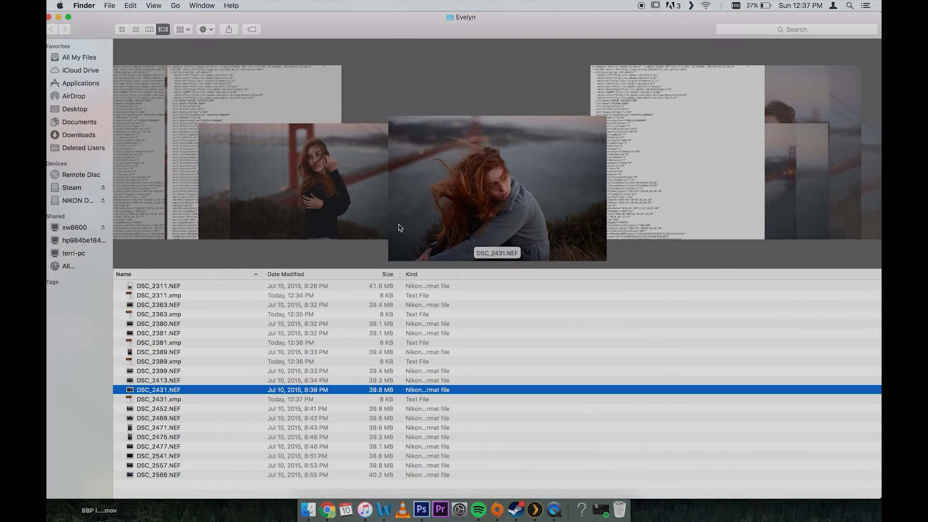
Open DSC_2469.NEF from the Evelyn folder in Camera Raw and apply the N - Agfa Portrait XPS 160 + preset.
key(Down)
key(Down)
key(Down)
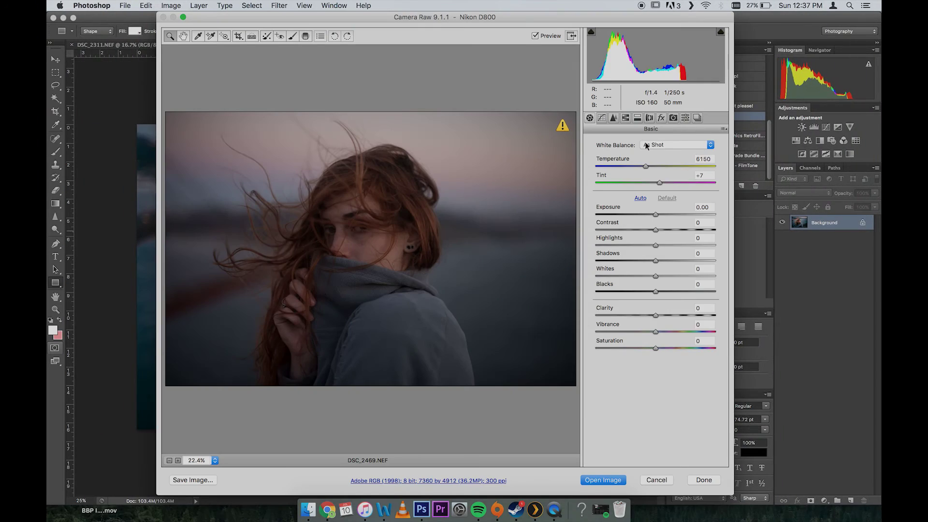
click(685, 117)
click(659, 323)
click(590, 117)
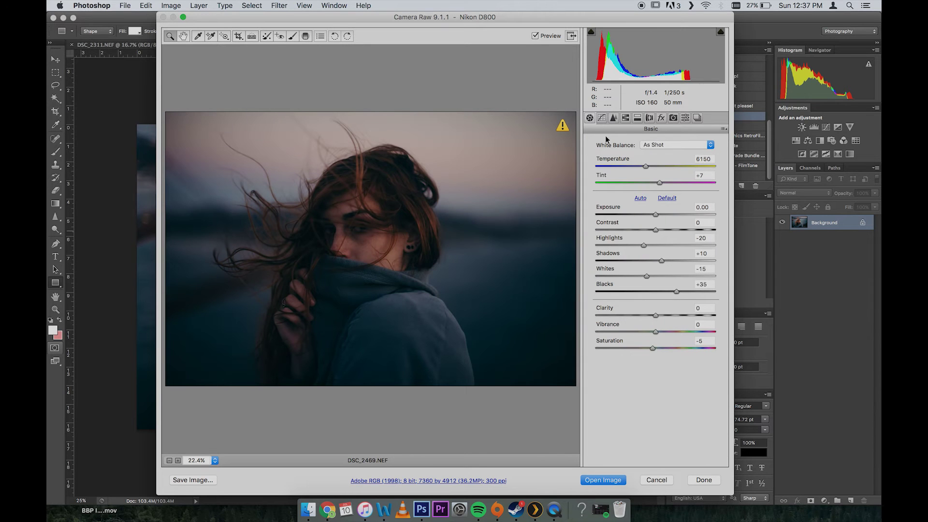
Set exposure +1.80, highlights -83, whites -88, clarity +16 and vibrance +32 for DSC_2469.NEF.
drag(668, 216, 677, 213)
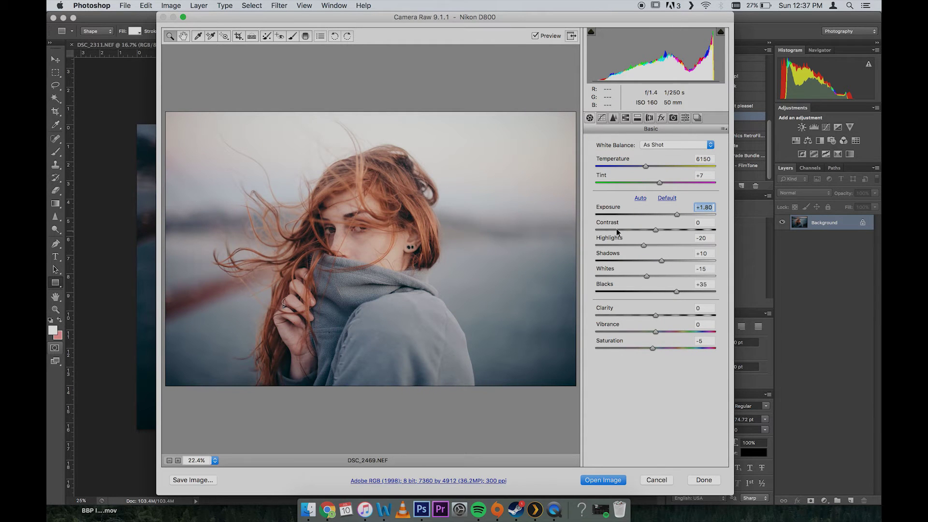
click(606, 245)
click(603, 276)
click(666, 315)
click(675, 332)
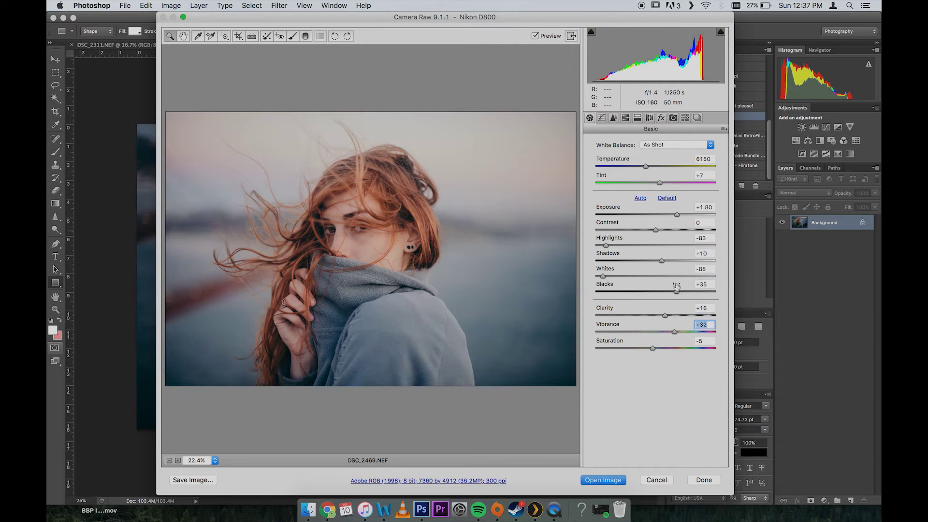
Set the blacks to +54 and the exposure to +1.40 for DSC_2469.NEF, and open the developed image.
click(675, 214)
drag(695, 291, 688, 291)
click(674, 215)
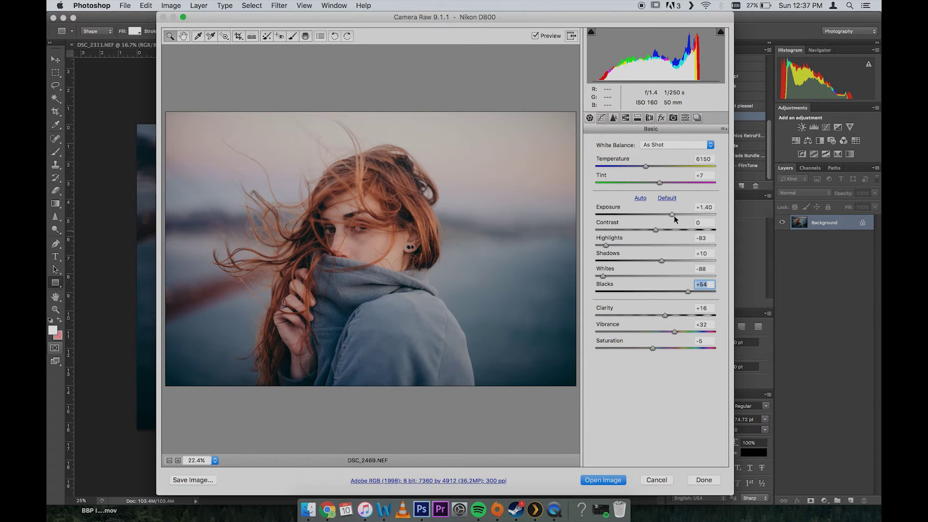
click(607, 480)
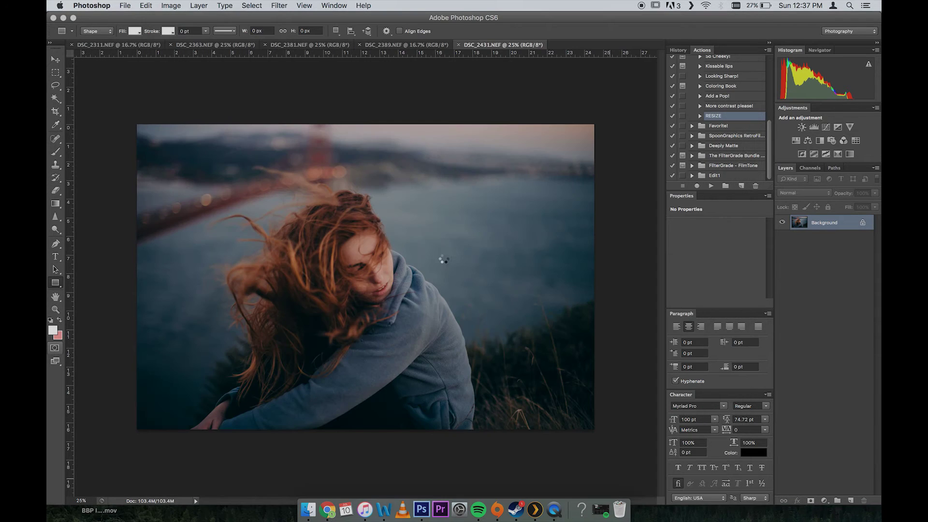
Return to the Evelyn folder in Finder, browse the remaining photos and open DSC_2477.NEF in Camera Raw.
scroll(444, 192, right, 2)
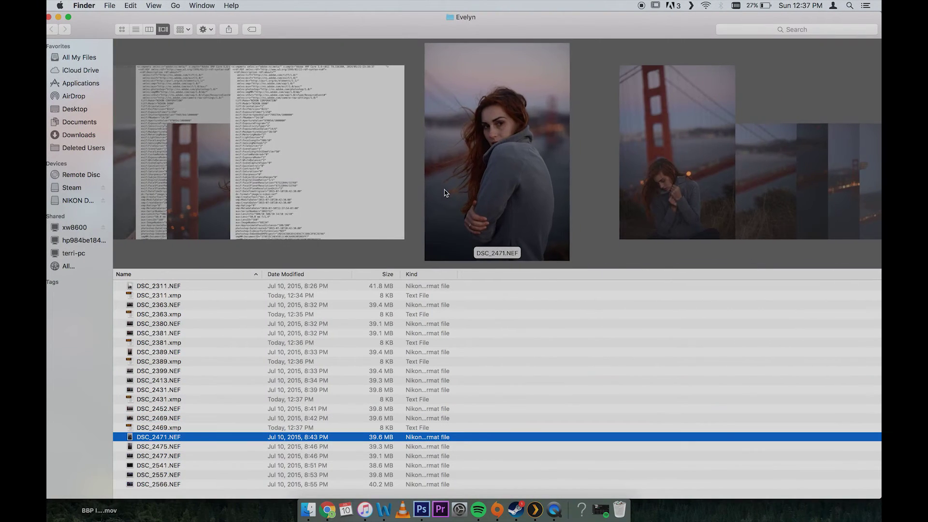
scroll(445, 193, right, 1)
key(Down)
key(Down)
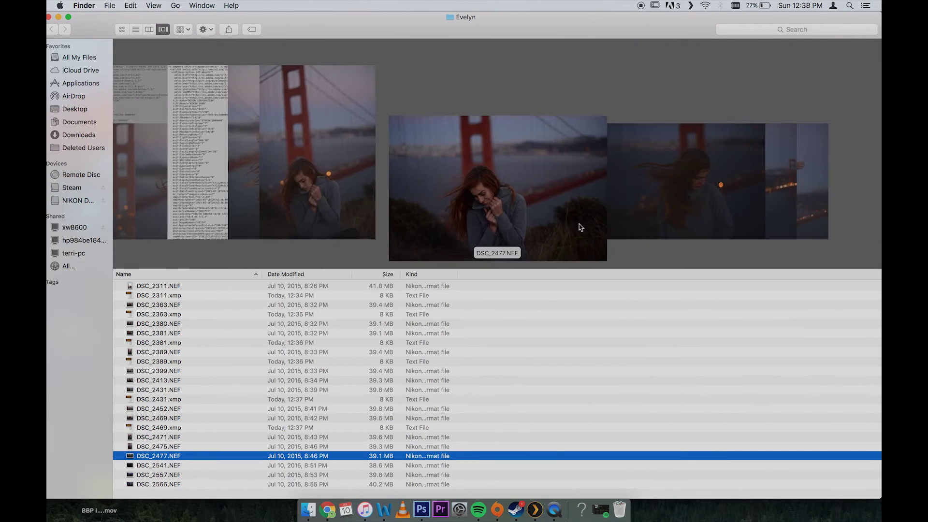
key(super+Tab)
key(ctrl+Right)
double_click(175, 456)
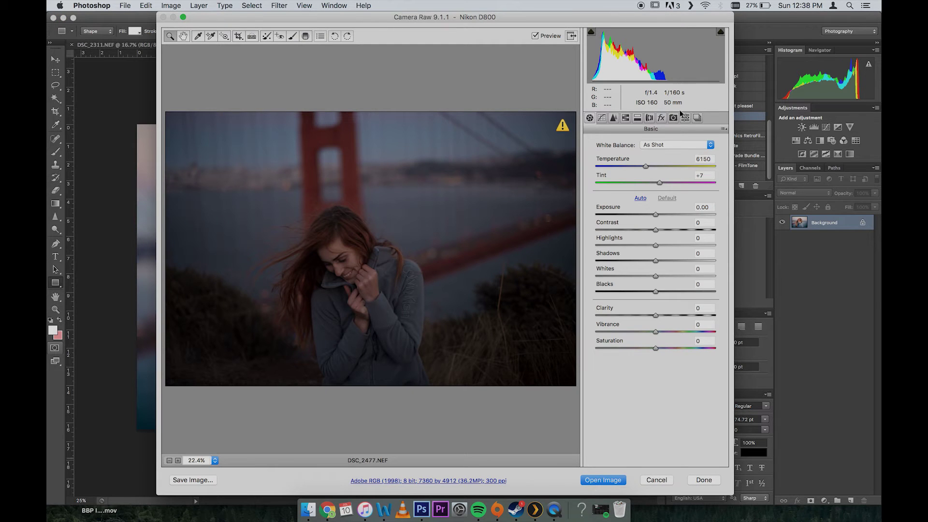
Apply the N - Agfa Portrait XPS 160 + preset to DSC_2477.NEF and return to the basic adjustments.
click(685, 118)
click(654, 321)
click(590, 119)
Set exposure +1.25, clarity +18, vibrance +31, highlights -64 and whites -73 for DSC_2477.NEF, and open the developed image.
drag(659, 215, 671, 215)
click(666, 316)
click(675, 332)
click(617, 245)
click(612, 276)
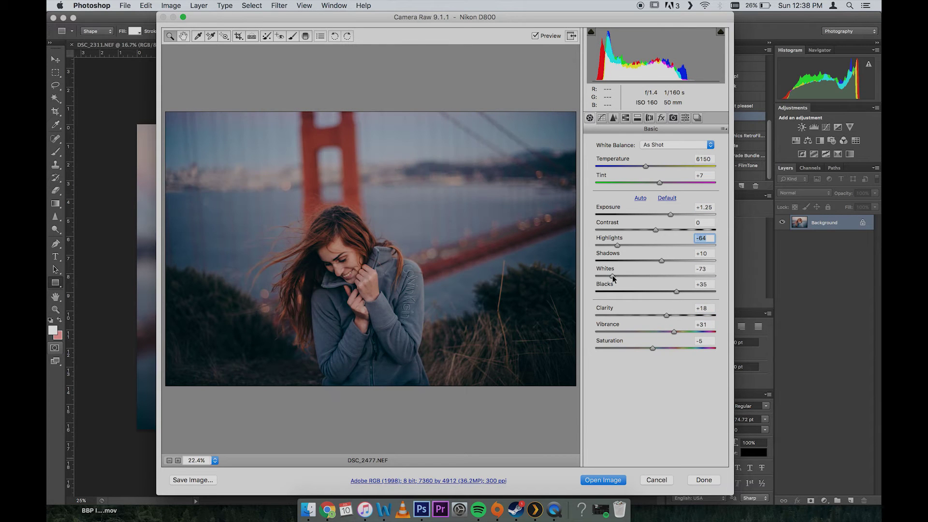
click(603, 480)
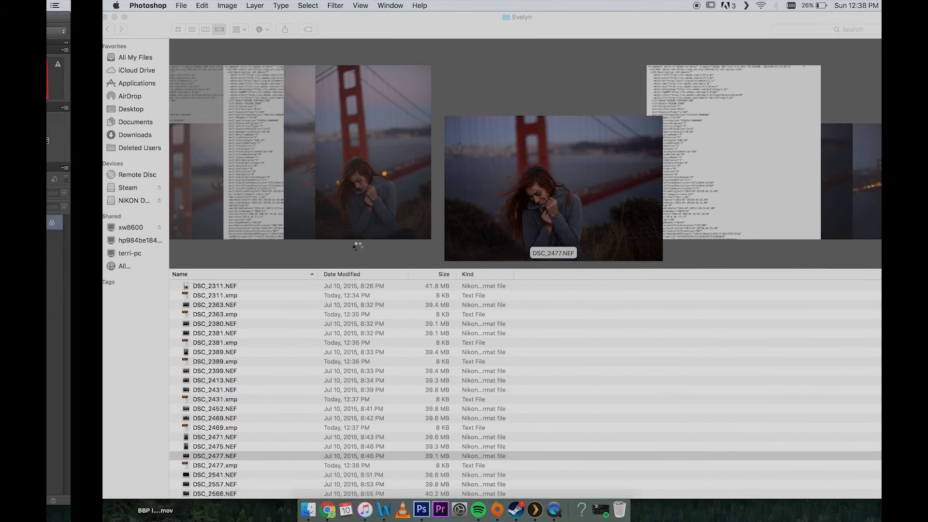
Open DSC_2541.NEF from the Evelyn folder in Camera Raw and apply the N - Agfa Portrait XPS 160 + preset.
key(Down)
key(Down)
scroll(411, 211, down, 1)
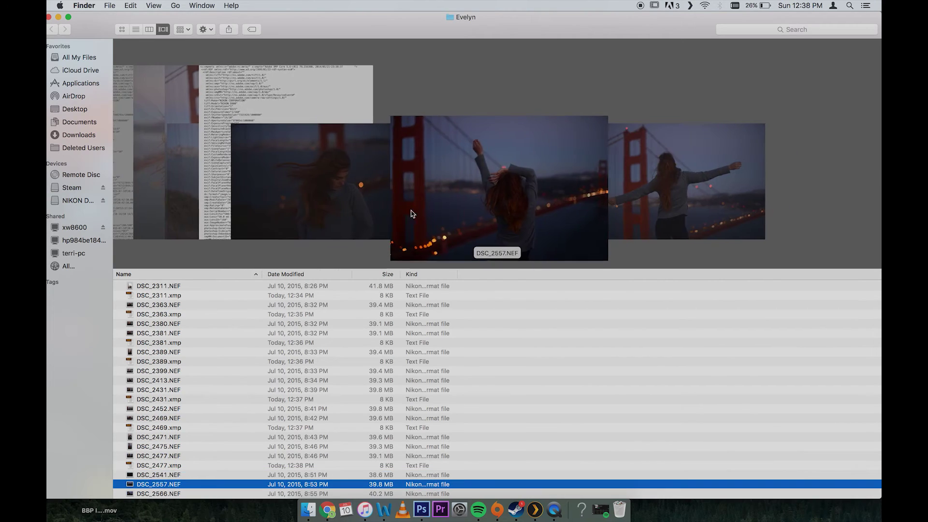
click(328, 220)
double_click(164, 476)
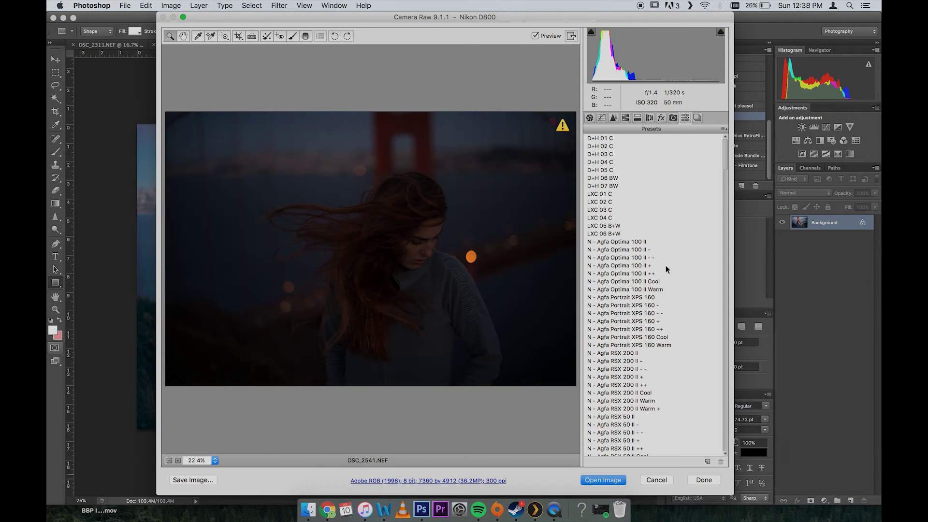
click(653, 323)
click(590, 117)
Set exposure +2.58, highlights -68, whites -68, clarity +28 and vibrance +14 for DSC_2541.NEF, and open the developed image.
click(669, 214)
drag(680, 214, 689, 214)
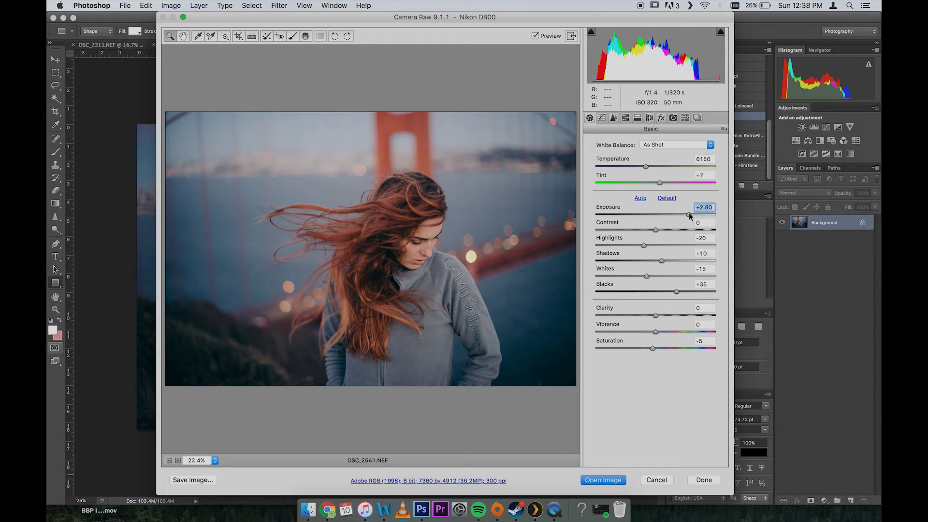
click(613, 245)
drag(655, 315, 672, 316)
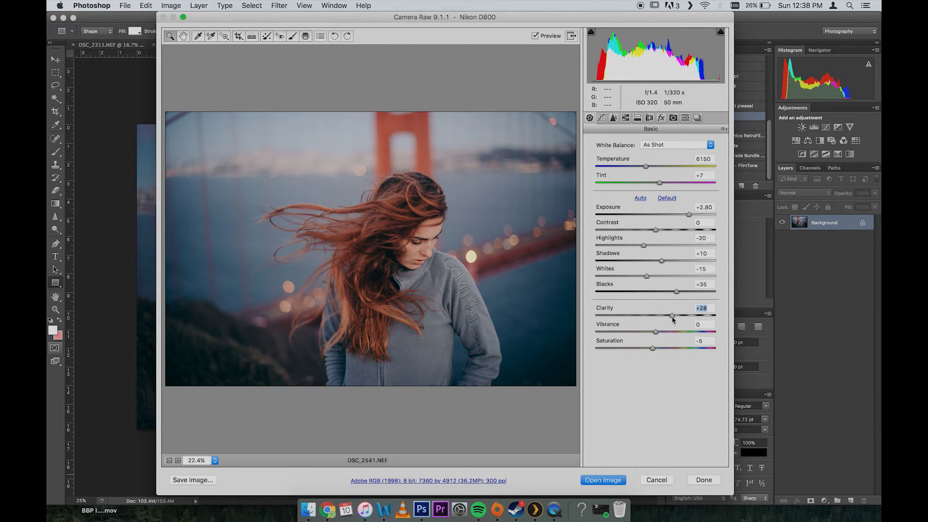
click(615, 245)
click(616, 276)
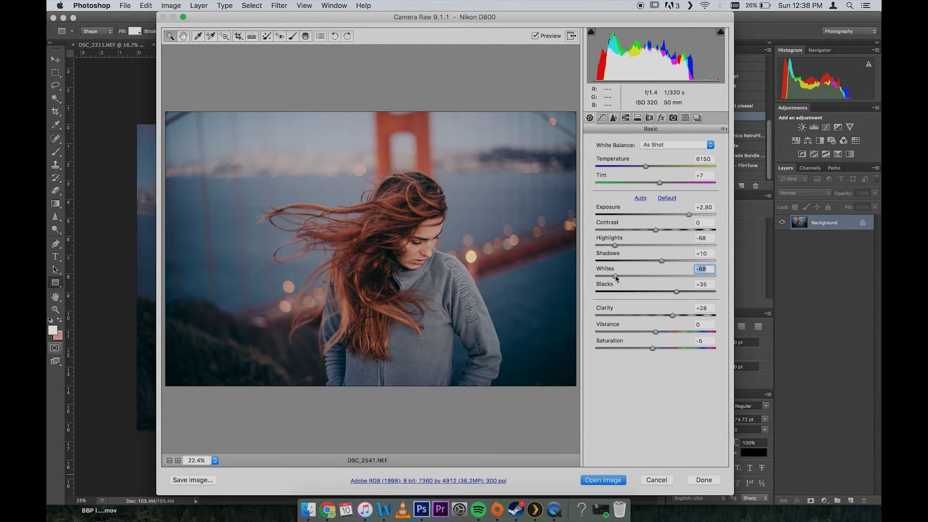
click(687, 213)
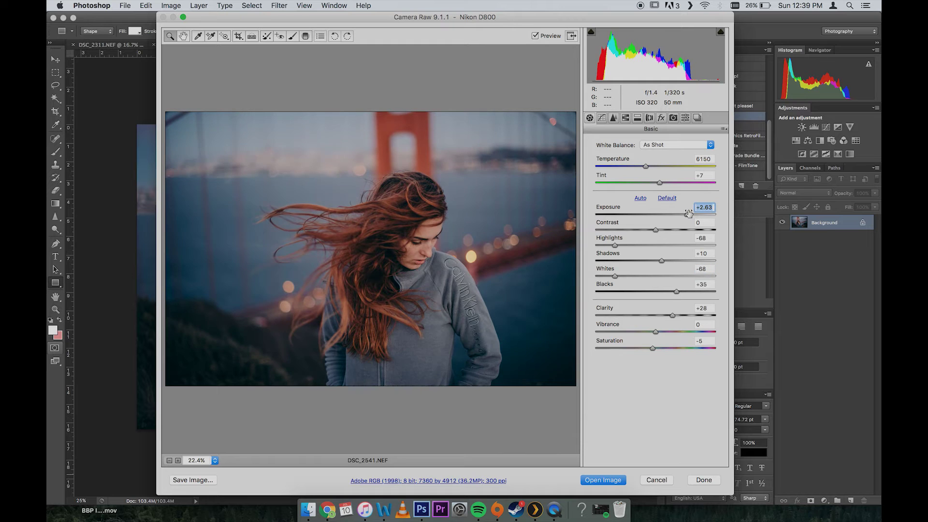
click(663, 332)
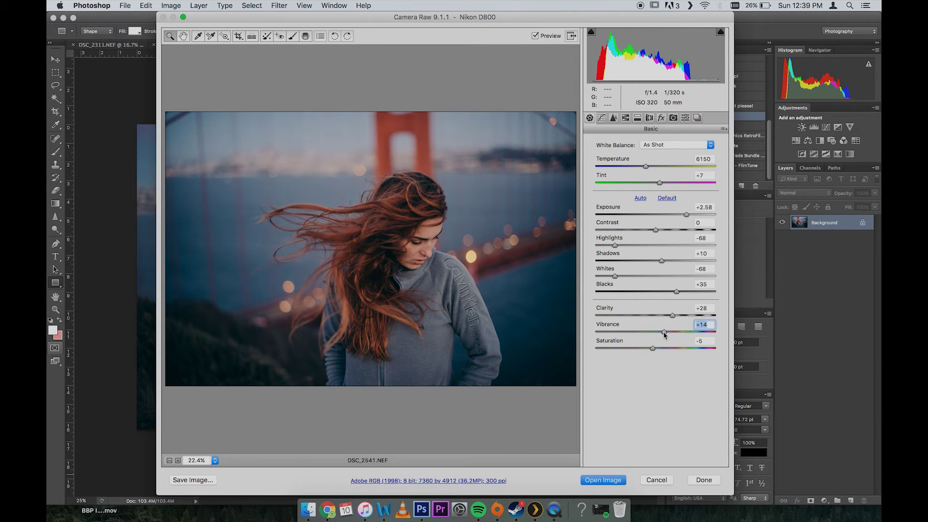
click(603, 480)
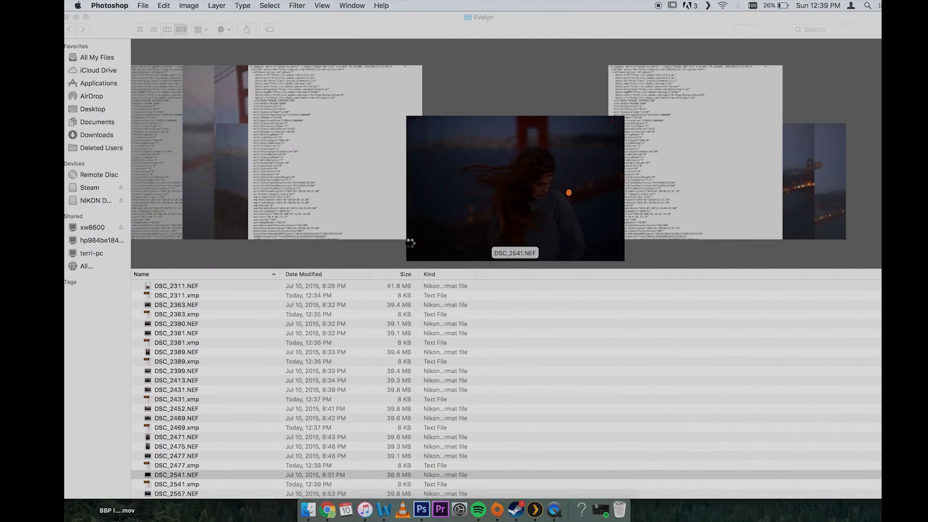
Open DSC_2557.NEF from the Evelyn folder in Camera Raw, apply the N - Agfa Portrait XPS 160 + preset and return to the basic adjustments.
click(779, 200)
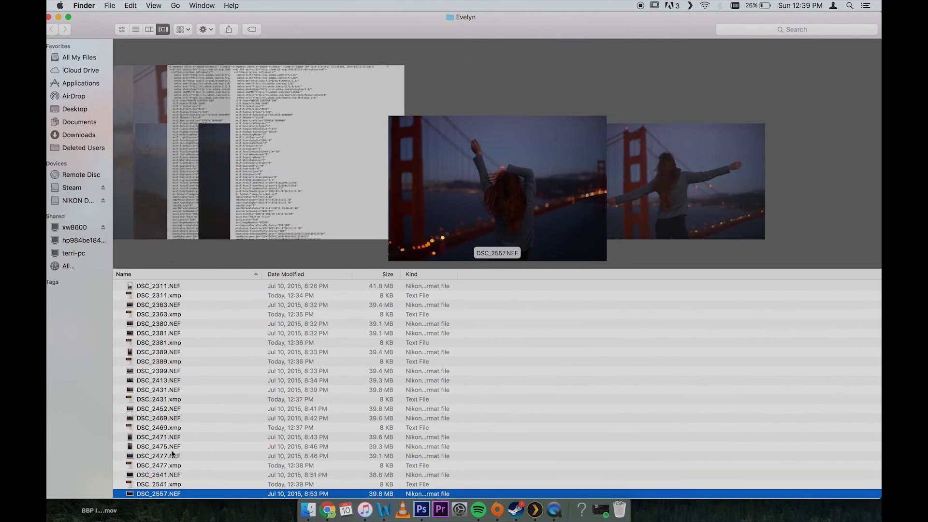
scroll(172, 476, down, 1)
double_click(173, 484)
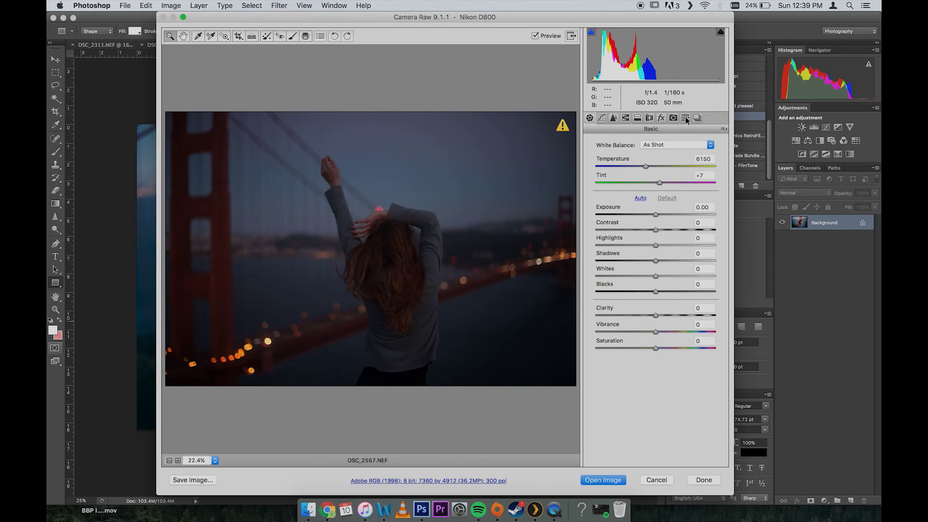
click(686, 117)
click(654, 322)
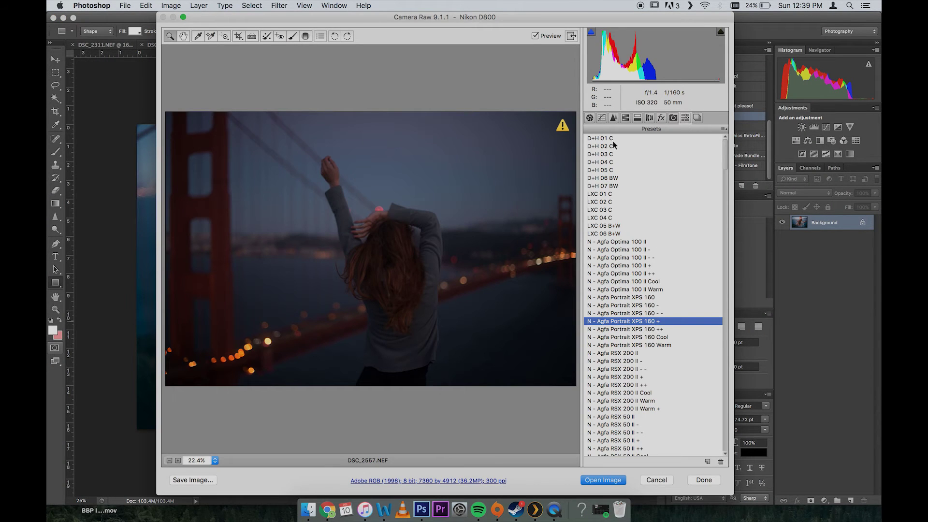
click(590, 117)
Set exposure +2.20, raise clarity and vibrance, lower whites and highlights for DSC_2557.NEF, and open the developed image.
drag(663, 214, 683, 216)
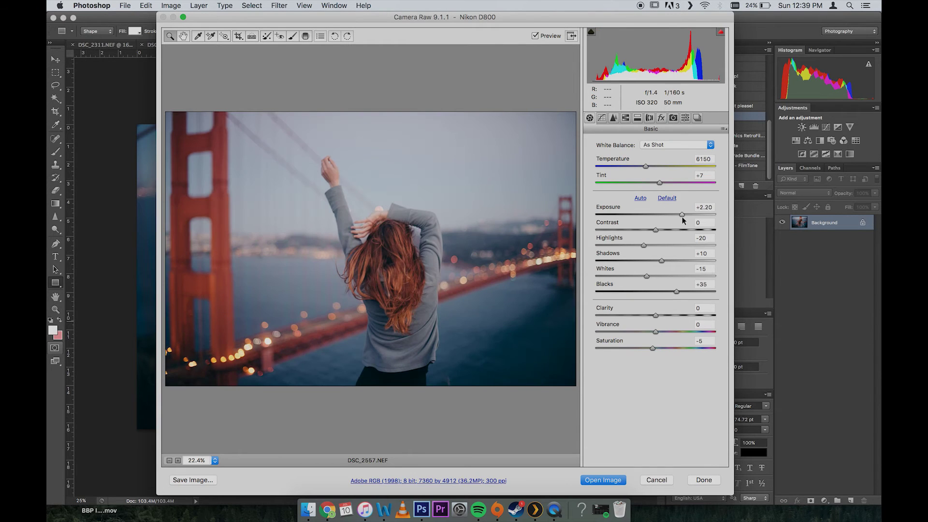
click(673, 315)
click(670, 332)
click(616, 276)
click(613, 245)
click(600, 482)
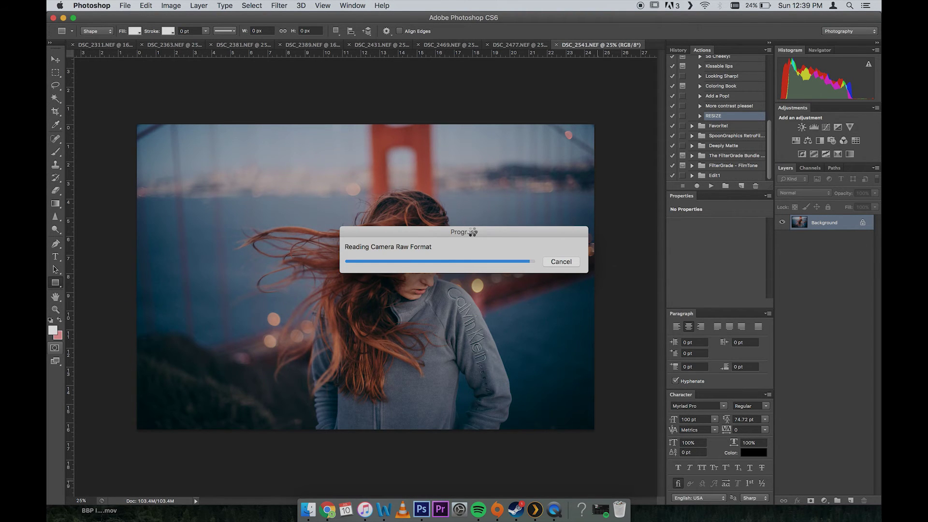
Open DSC_2566.NEF from the Evelyn folder, apply the N - Agfa Portrait XPS 160 + preset and return to the basic adjustments.
key(ctrl+Right)
scroll(385, 353, down, 1)
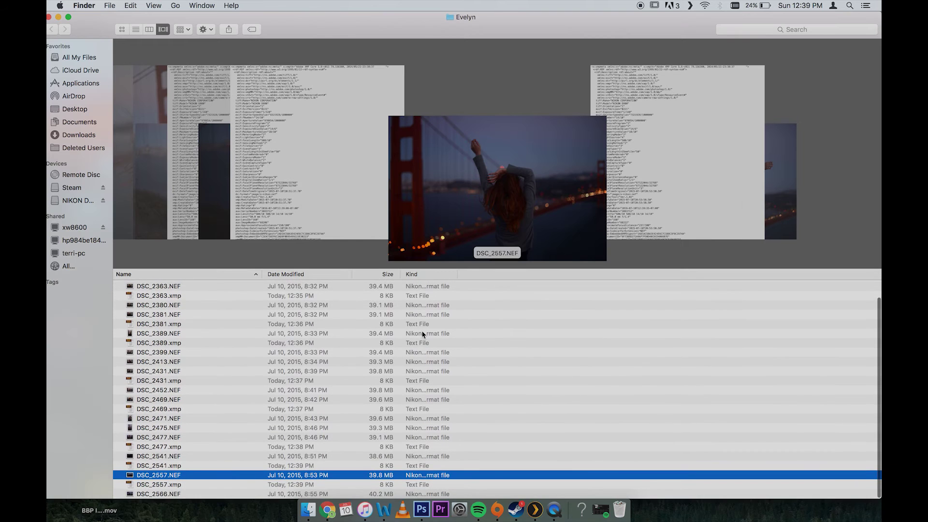
double_click(161, 494)
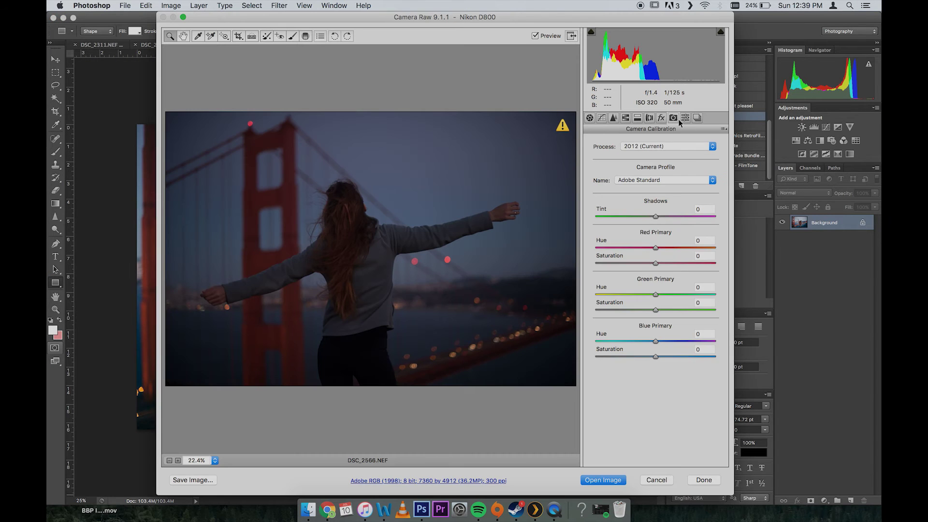
click(685, 118)
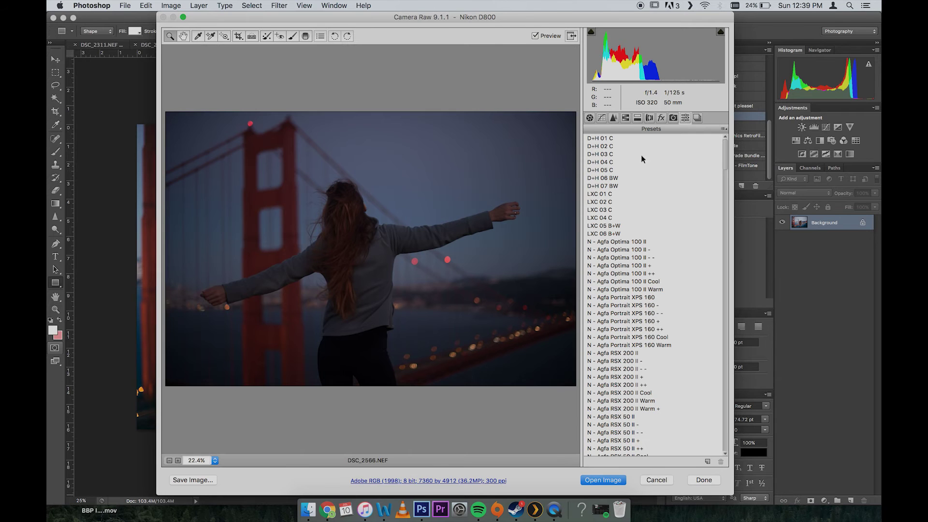
click(642, 156)
click(591, 118)
Set exposure +1.95, raise clarity and vibrance, lower highlights and whites for DSC_2566.NEF, and open the developed image.
drag(669, 214, 679, 213)
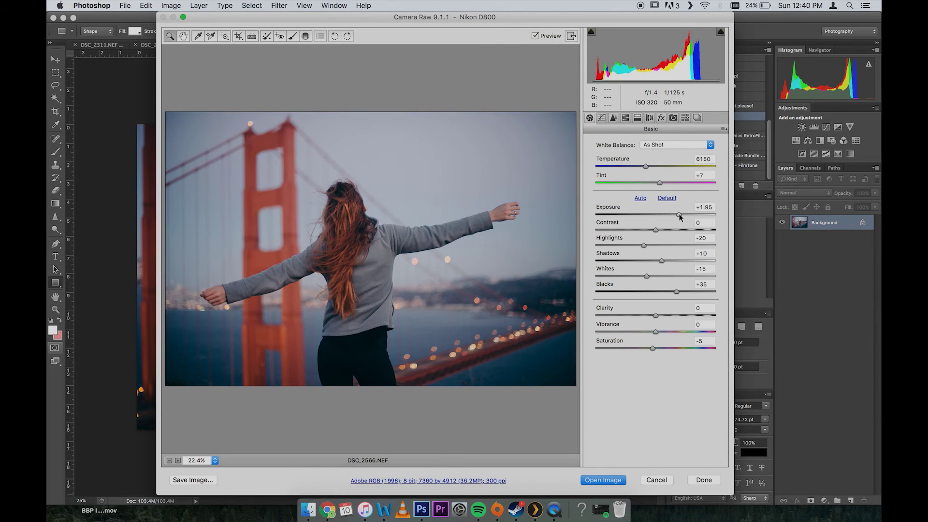
drag(656, 316, 670, 316)
click(673, 333)
click(616, 246)
click(613, 277)
click(603, 480)
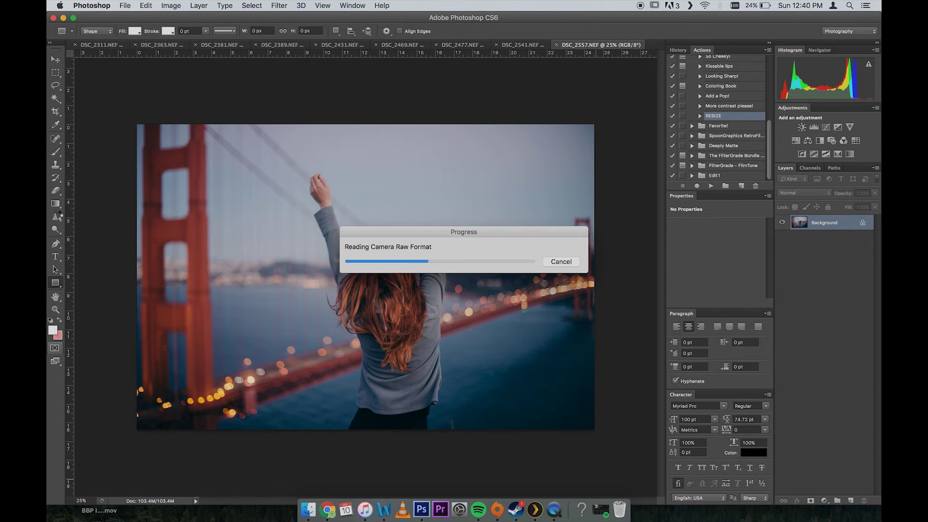
Choose the Sharpen tool and enlarge its brush to 1100 px for DSC_2557.NEF.
click(58, 216)
key(bracketright)
key(bracketright)
key(bracketright)
key(bracketright)
key(bracketright)
key(bracketright)
key(bracketright)
key(bracketright)
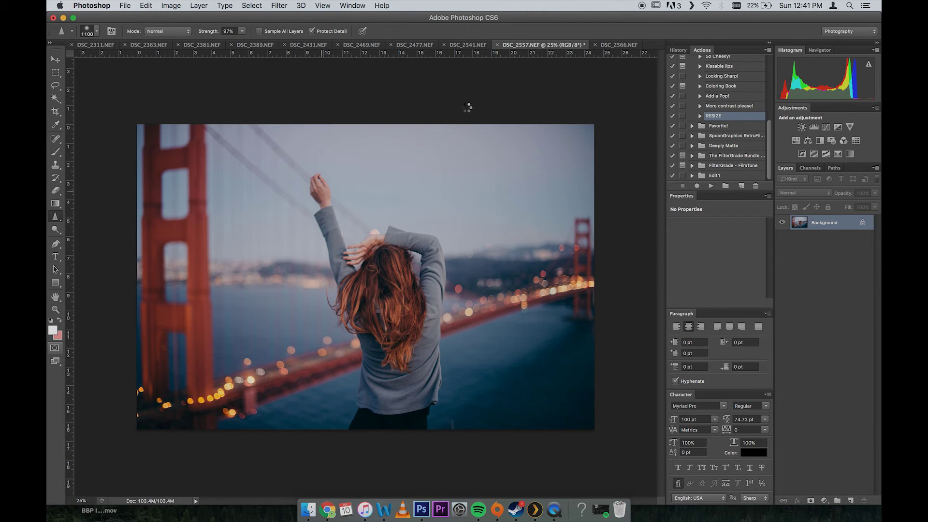
Switch to the DSC_2541.NEF image and reduce the Sharpen tool's brush size.
click(468, 45)
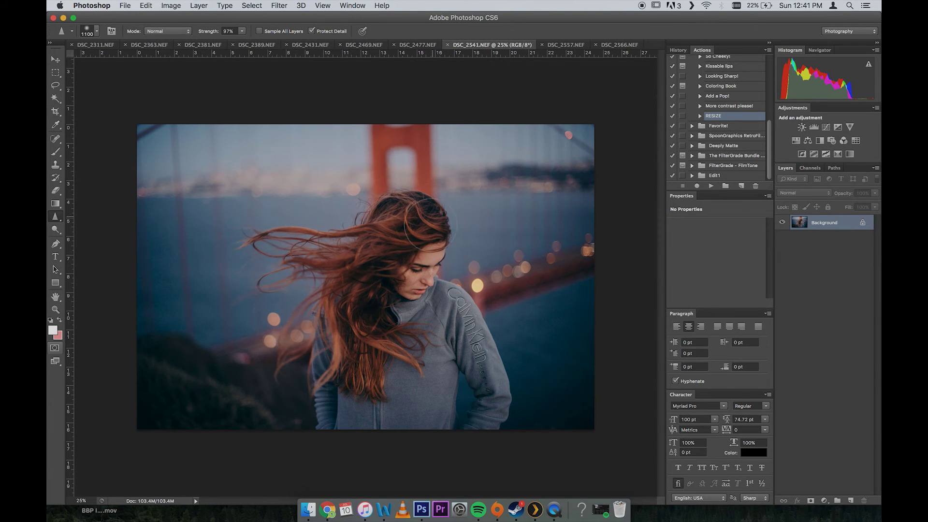
key(bracketleft)
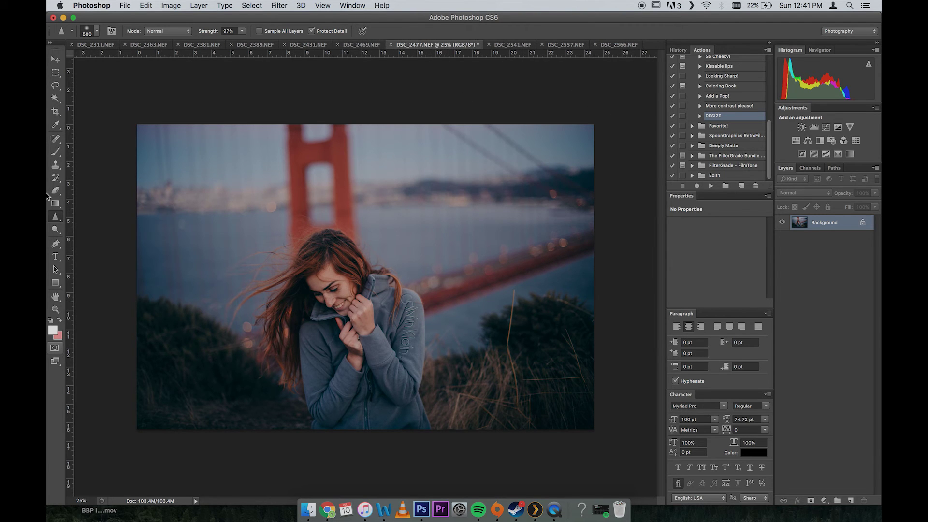
Paint black Overlay strokes at 15% opacity with the 1600 px Brush over the hair and its surroundings in DSC_2469.NEF.
click(55, 151)
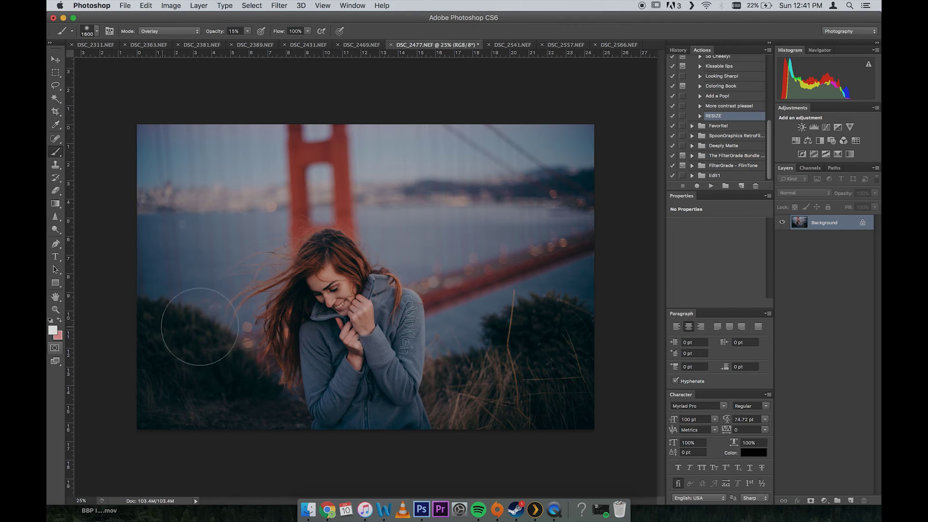
click(503, 44)
click(365, 45)
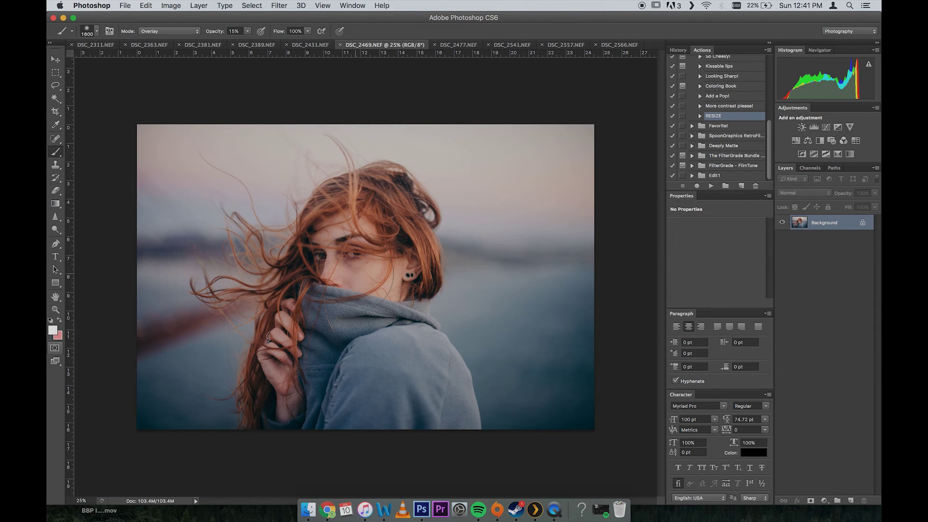
key(d)
drag(307, 190, 234, 258)
mouse_move(375, 154)
mouse_down()
mouse_move(434, 227)
mouse_move(443, 295)
mouse_up()
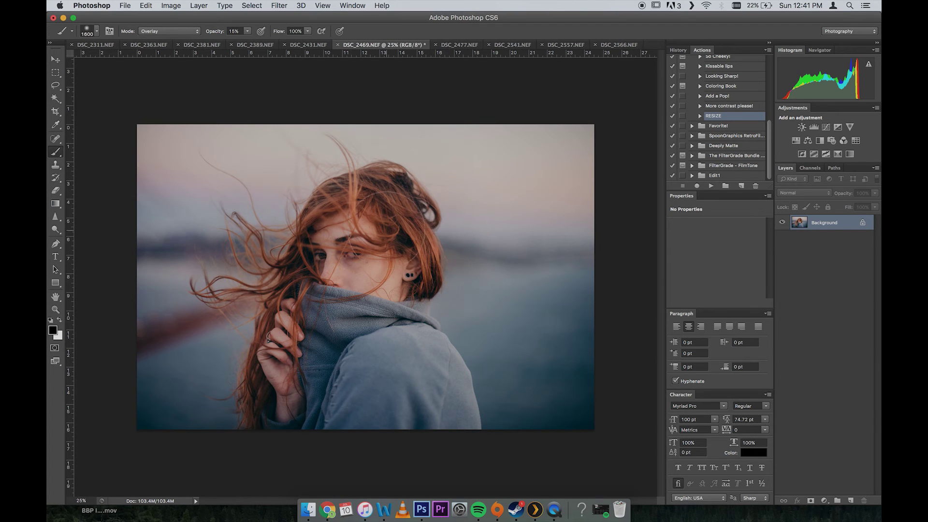
mouse_move(370, 154)
mouse_down()
mouse_move(255, 171)
mouse_move(225, 198)
mouse_up()
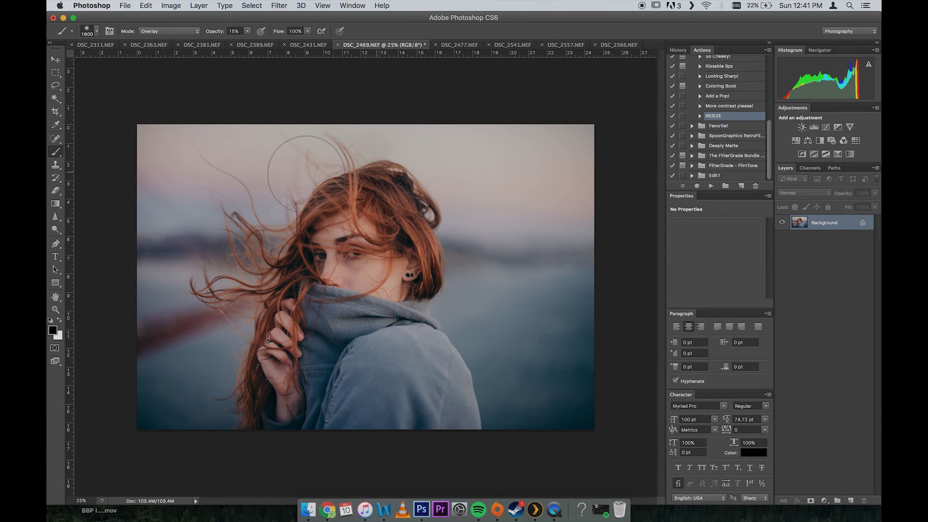
drag(364, 166, 207, 235)
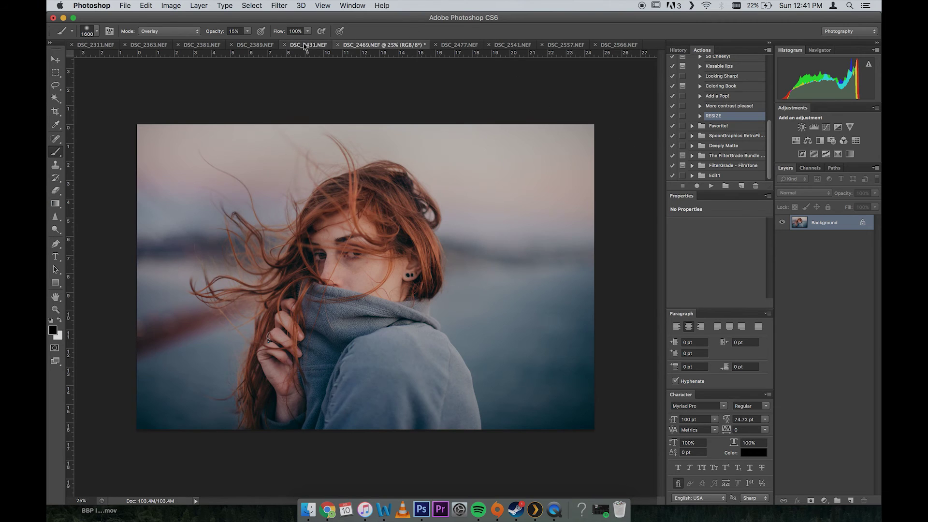